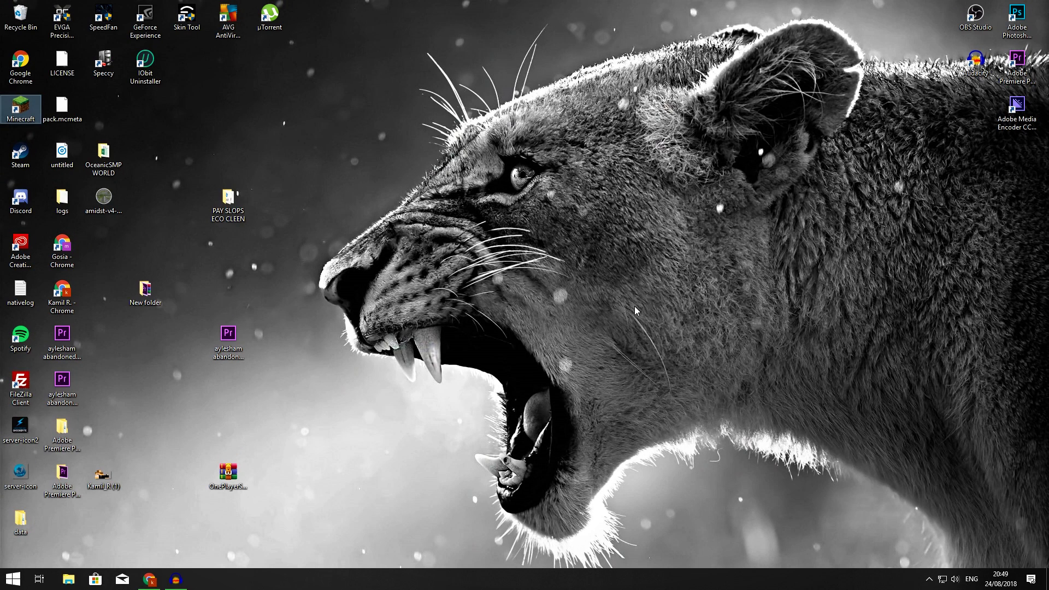
Step: Start Minecraft Launcher and add a new launch configuration using version release 1.13.1
double_click(4, 107)
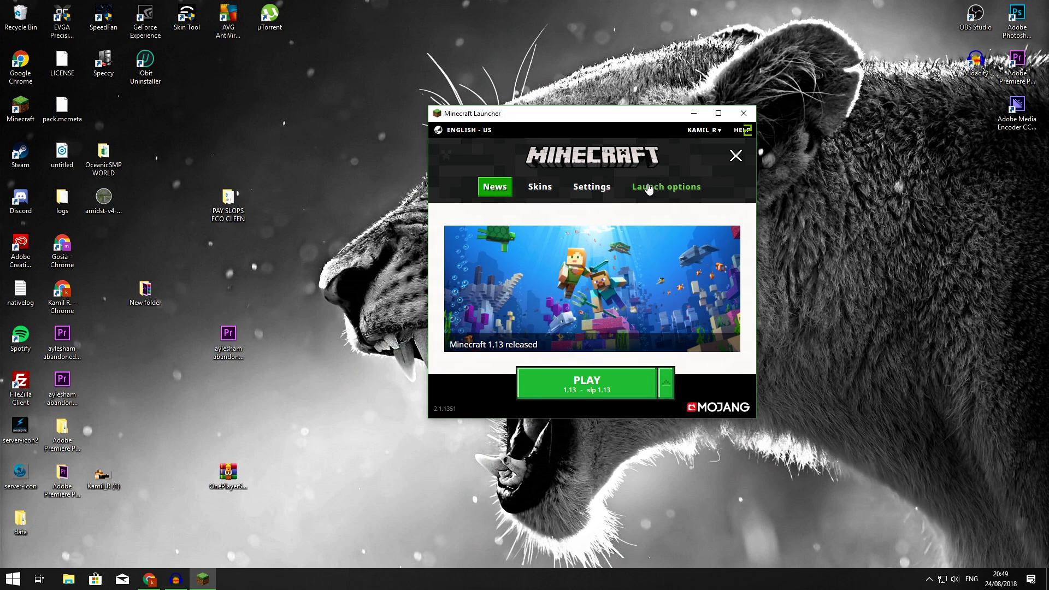
left_click(650, 190)
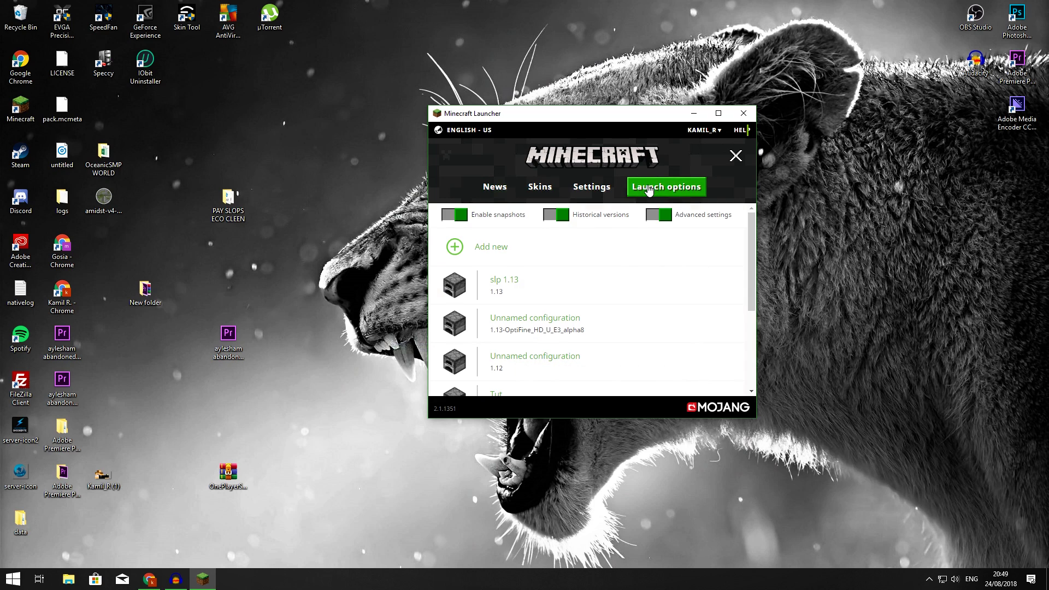
left_click(495, 249)
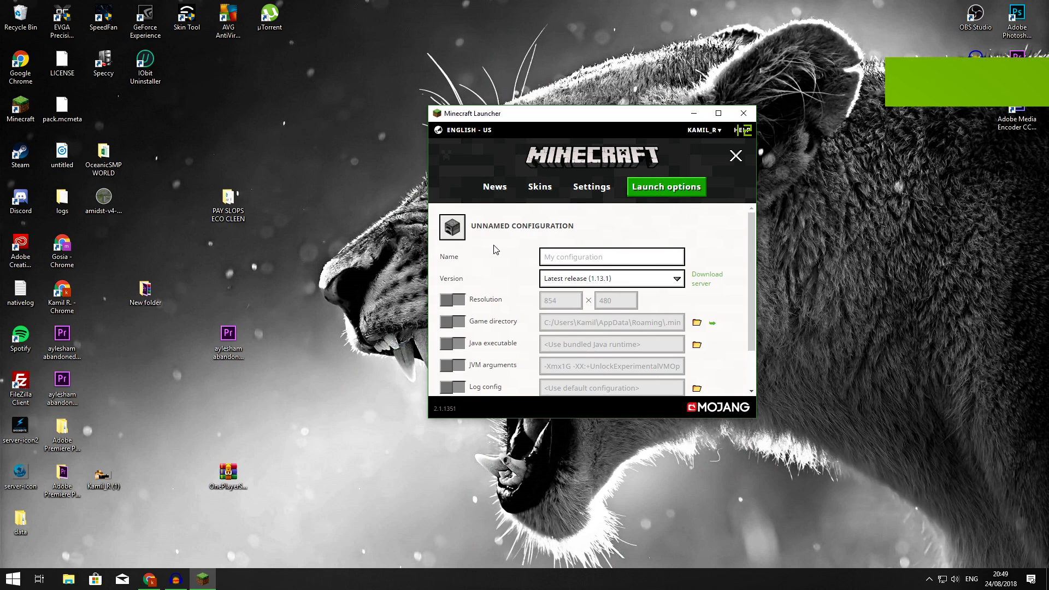
left_click(621, 288)
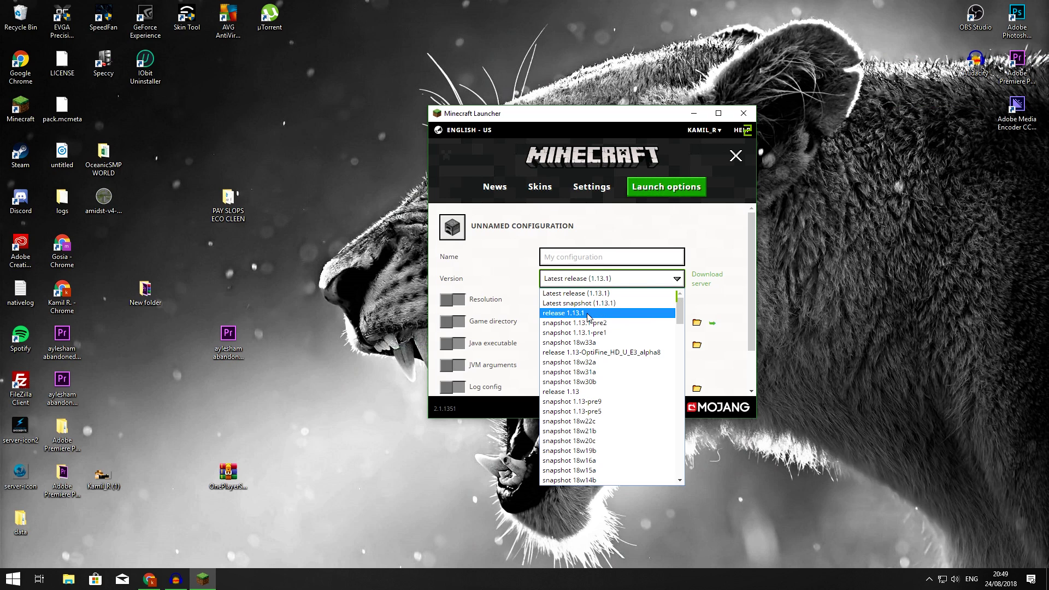
left_click(577, 316)
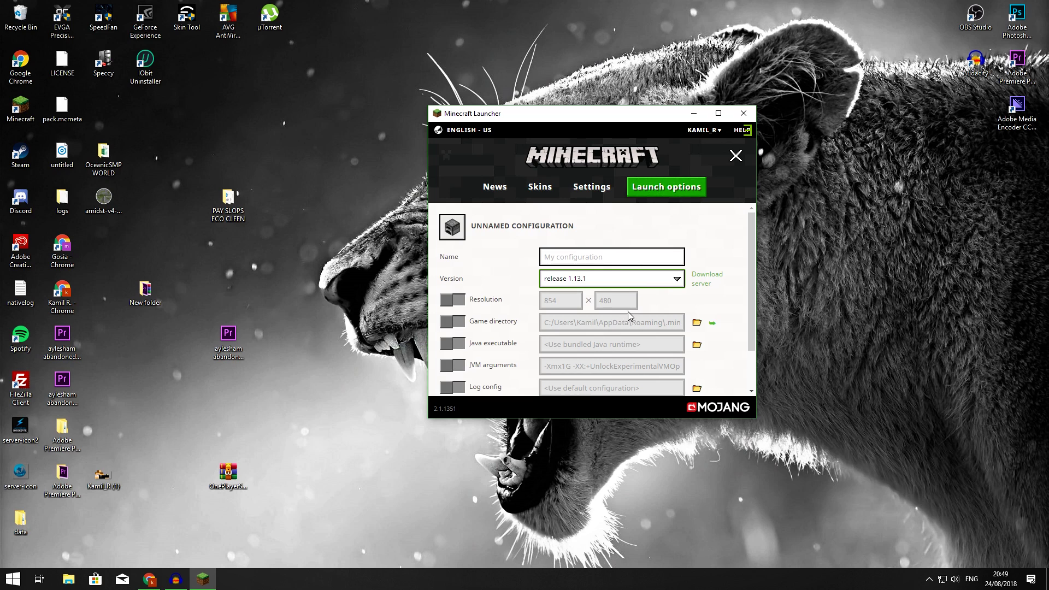
left_click(621, 278)
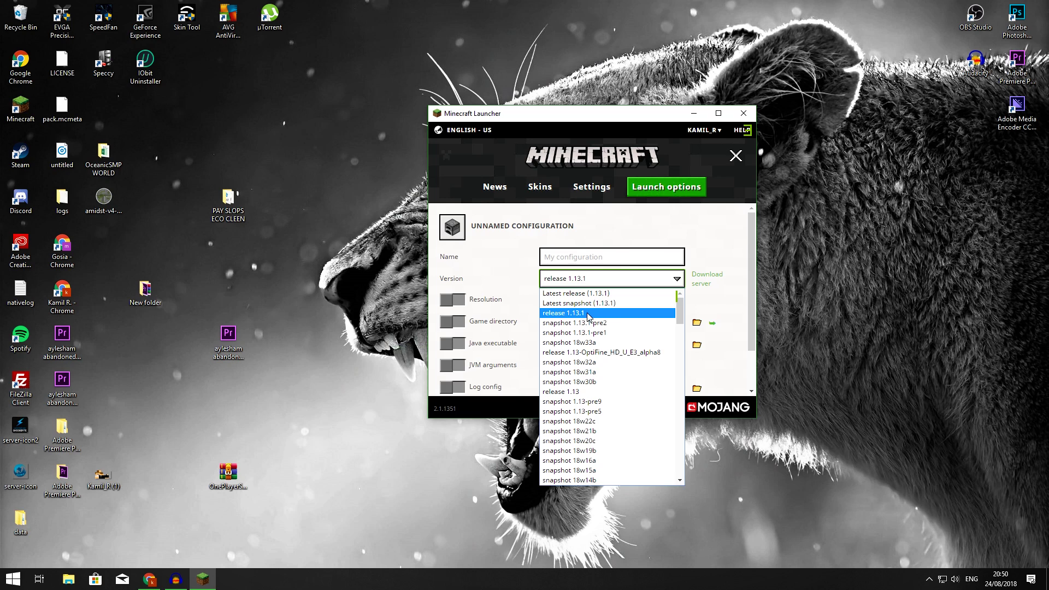
Step: Keep release 1.13.1, enable the custom Game directory (left at .minecraft) and enable the custom Java executable
left_click(584, 313)
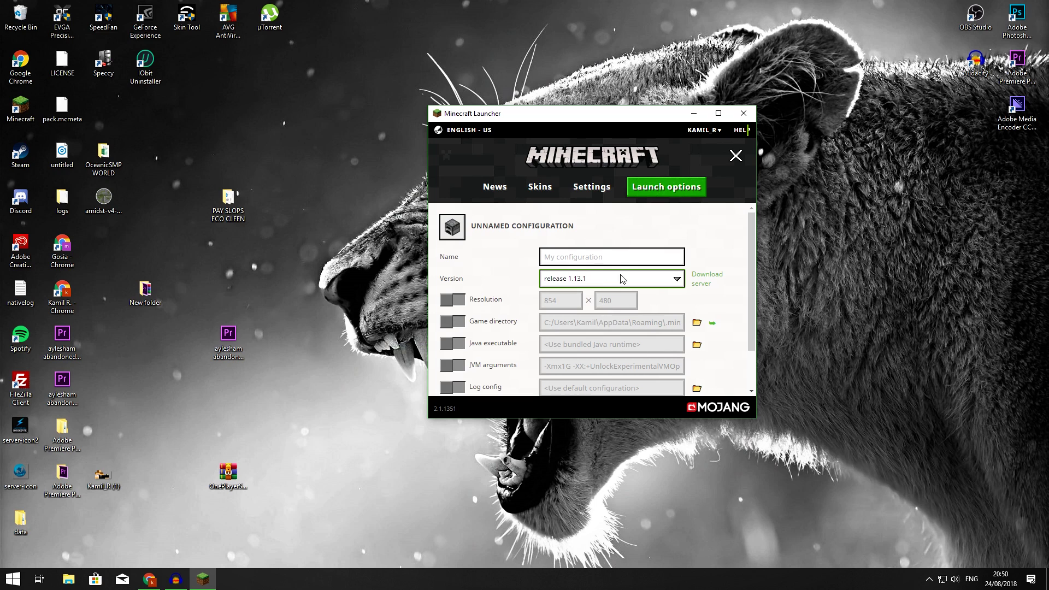
scroll(747, 298, "down", 2)
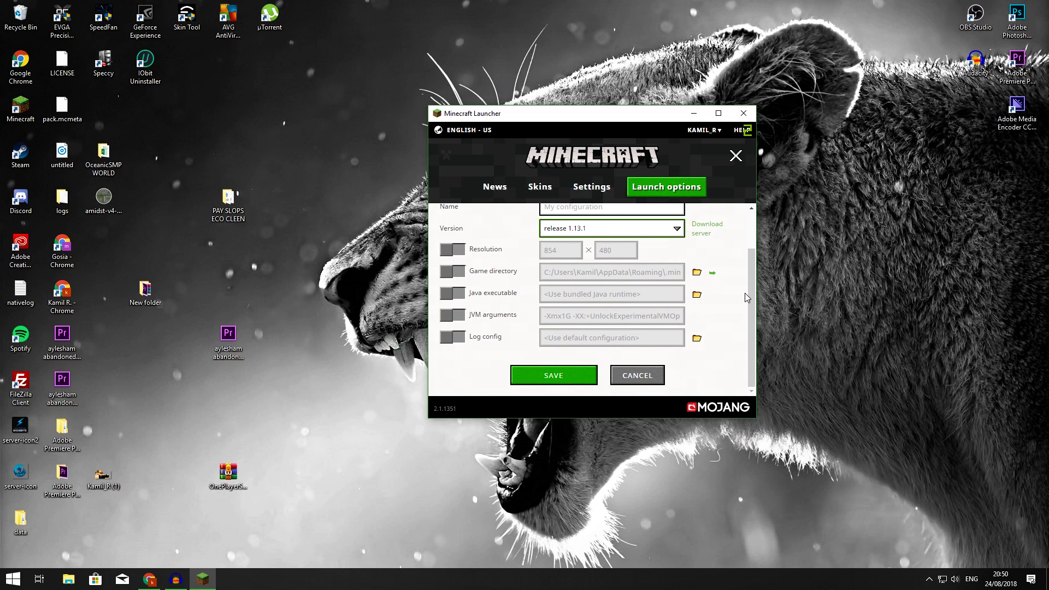
left_click(453, 272)
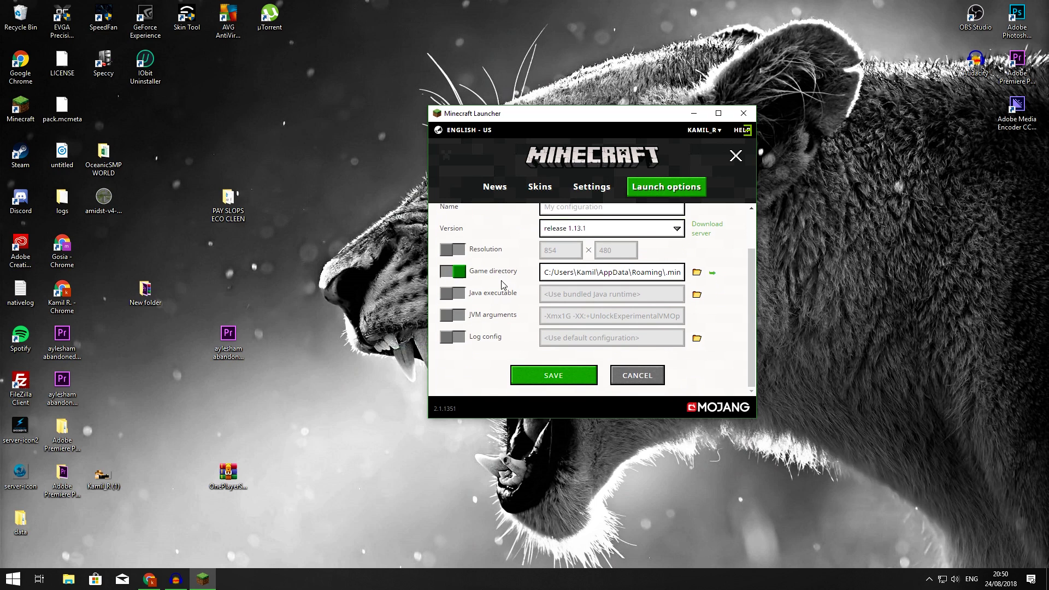
left_click(697, 272)
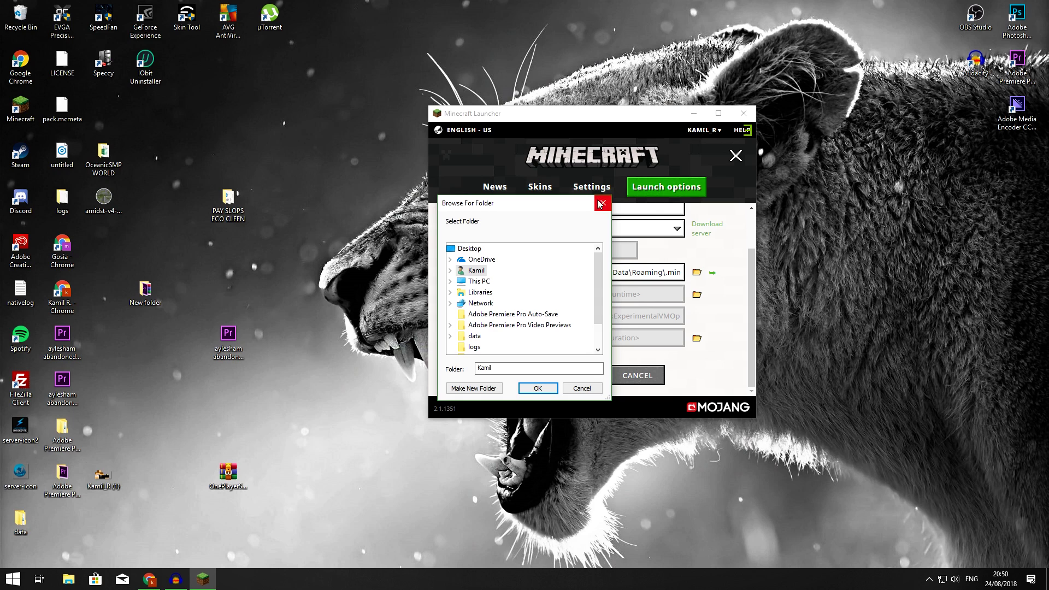
left_click(603, 203)
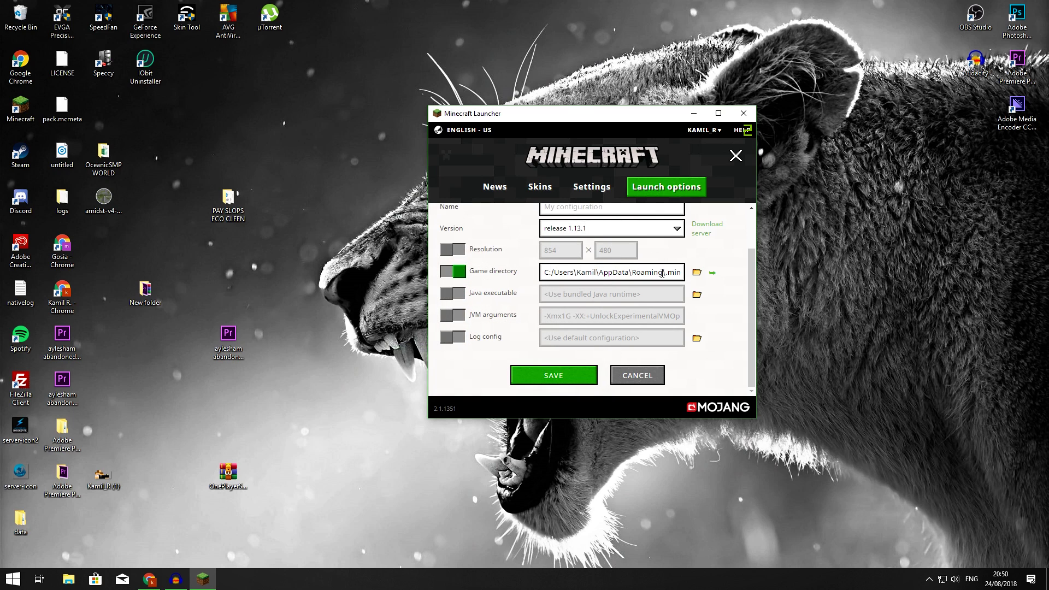
double_click(662, 273)
left_click(656, 274)
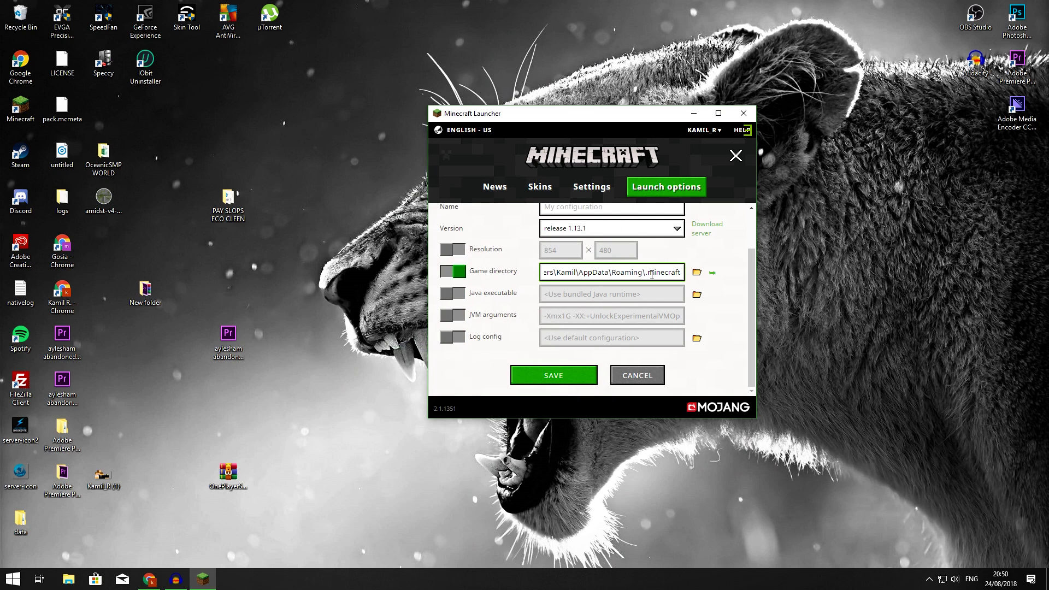
left_click(665, 274)
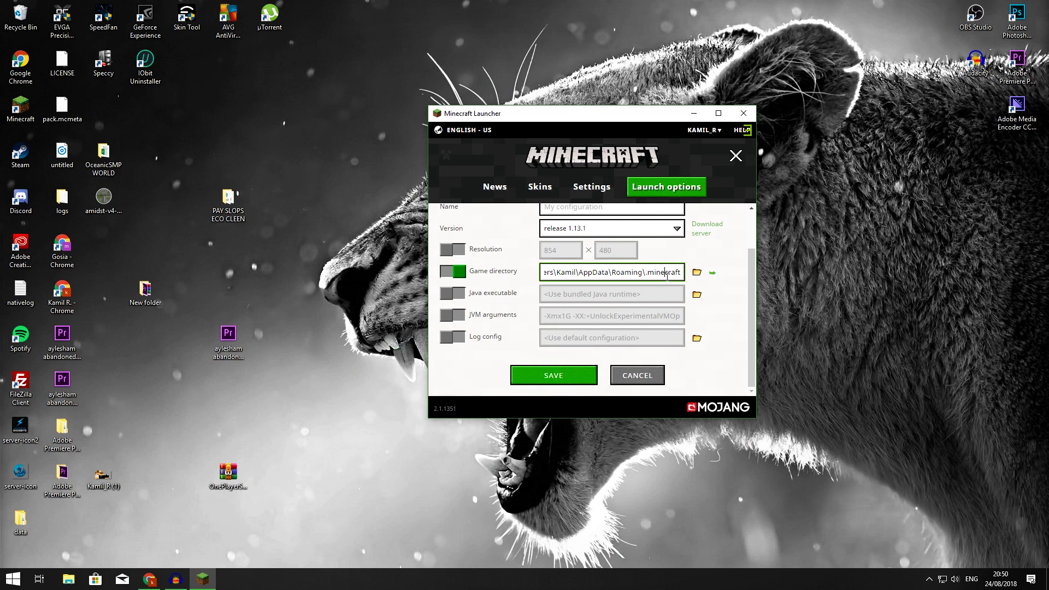
left_click(447, 294)
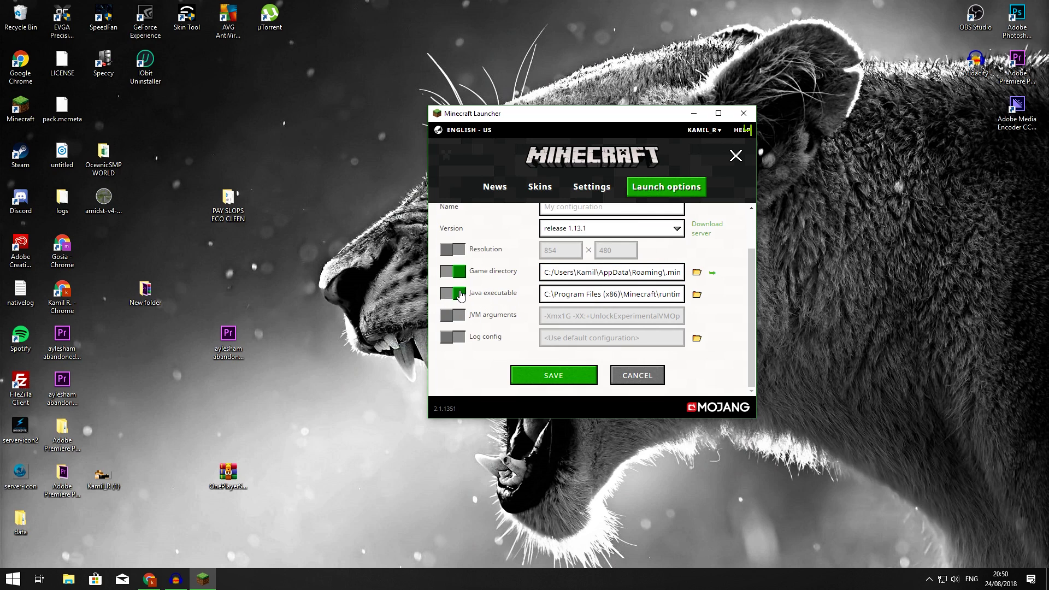
Step: Set the Java executable to java, not javaw, in runtime\jre-x64\1.8.0_51\bin
left_click(697, 296)
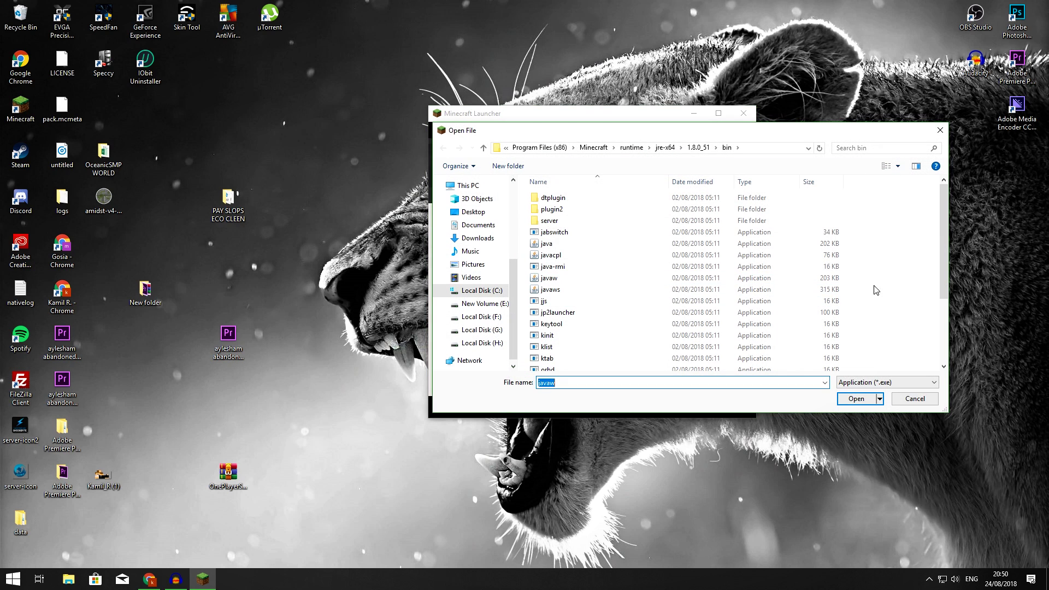
left_click(550, 246)
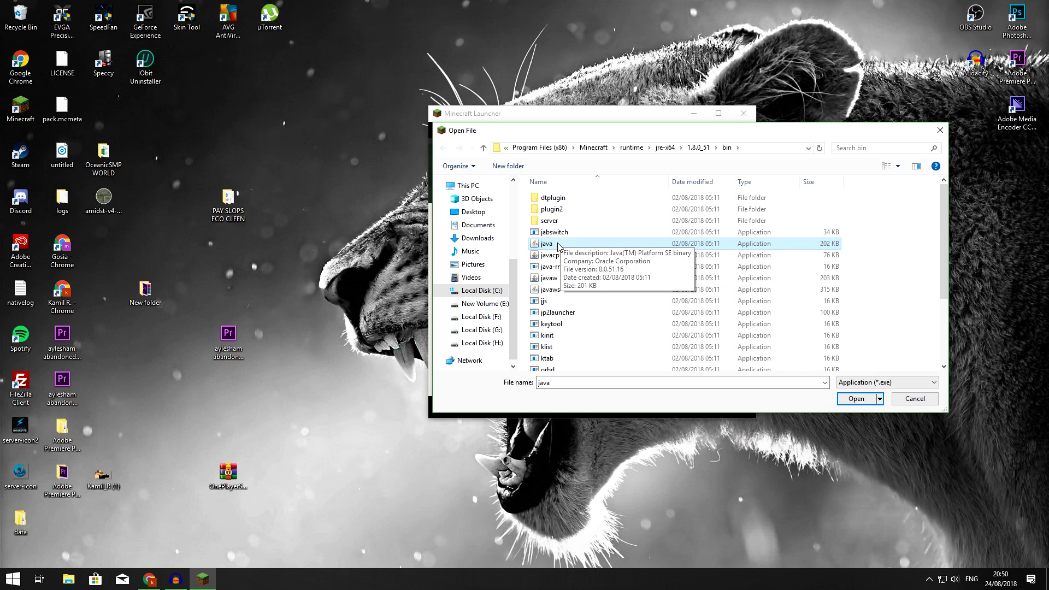
left_click(851, 399)
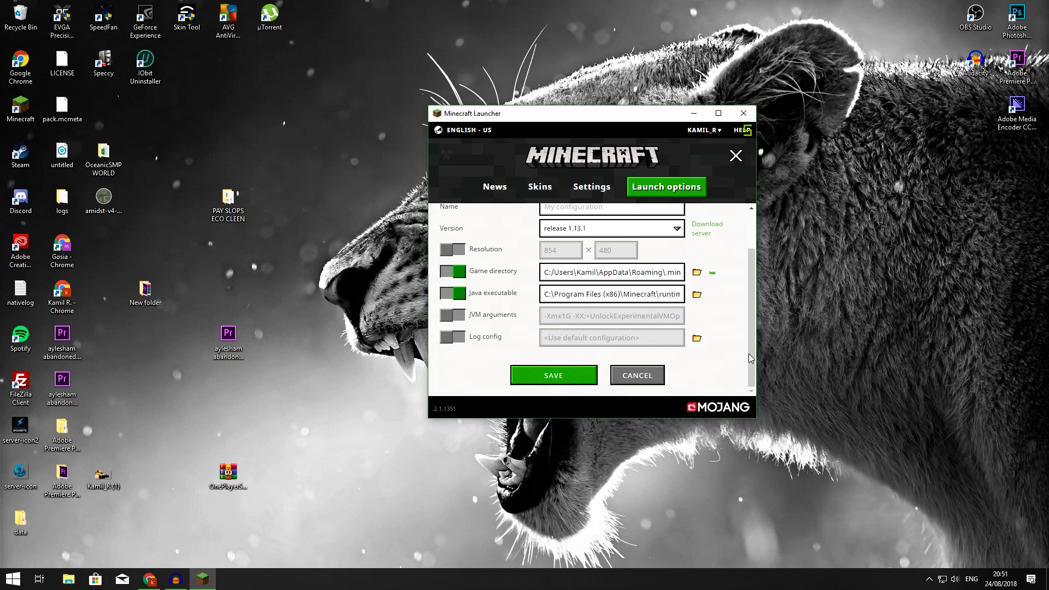
Step: Enable custom JVM arguments, changing -Xmx1G to -Xmx4G, and review the configuration fields
left_click(454, 317)
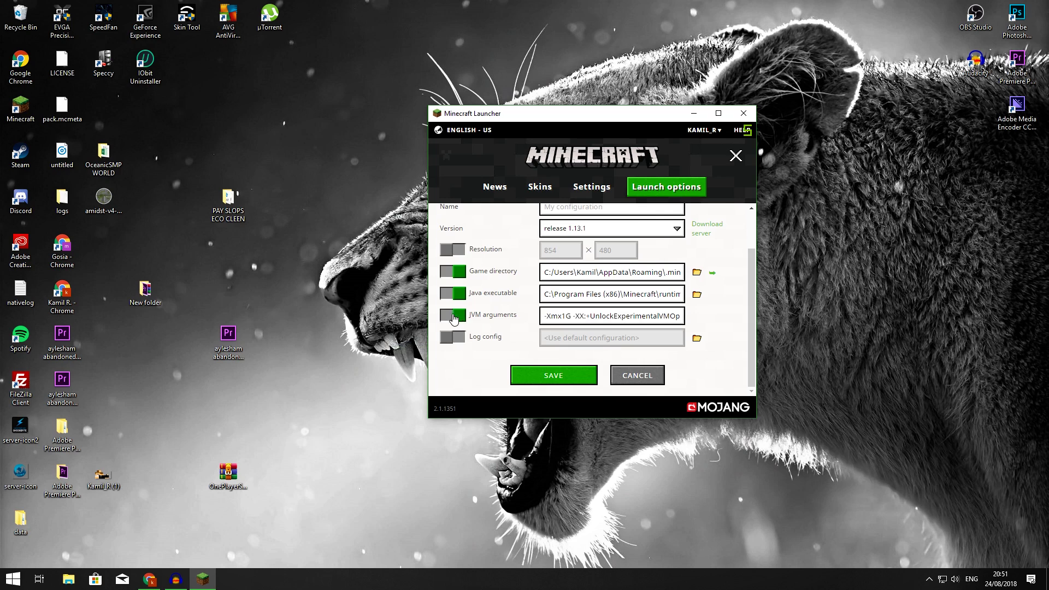
left_click(567, 316)
left_click_drag(568, 316, 562, 315)
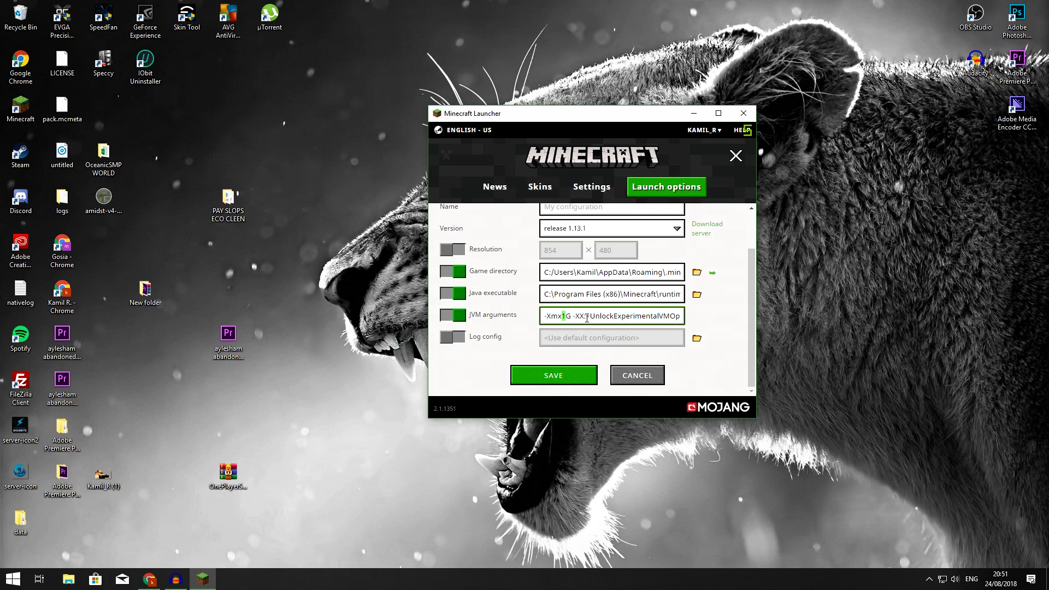
type("4")
left_click(454, 317)
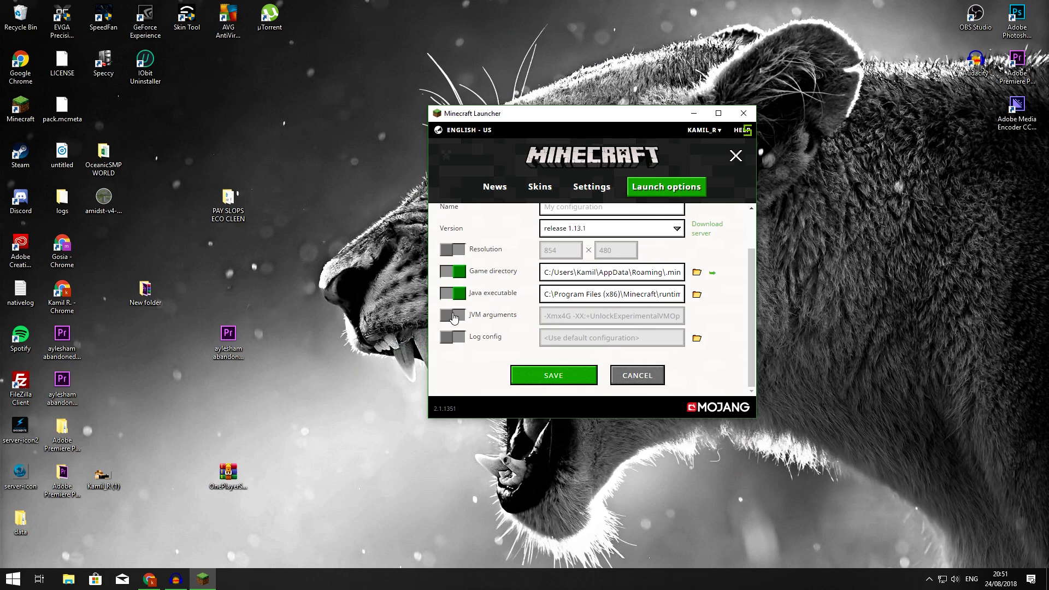
left_click(454, 317)
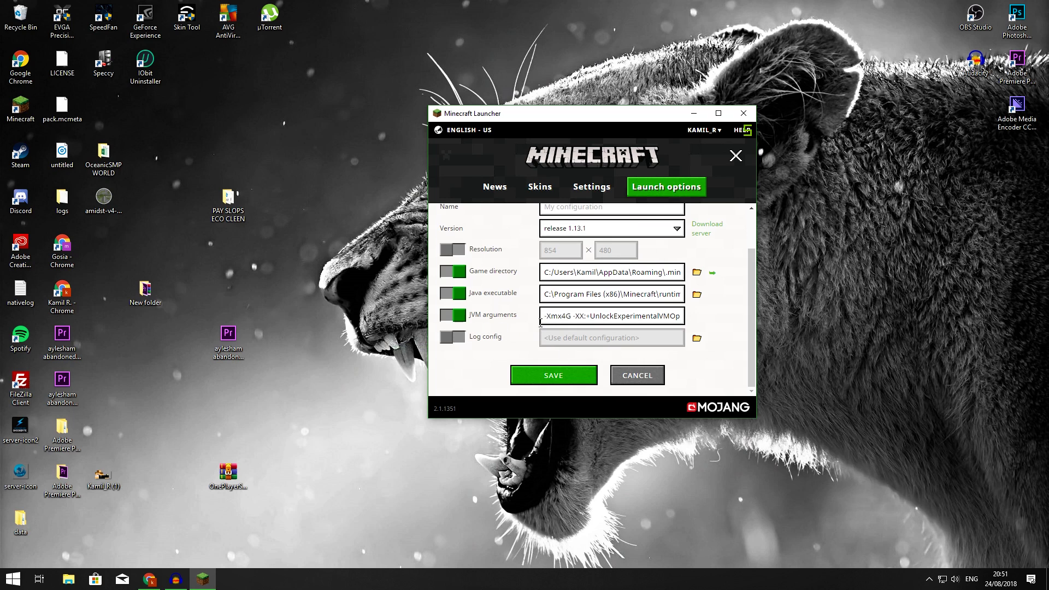
left_click_drag(563, 318, 567, 318)
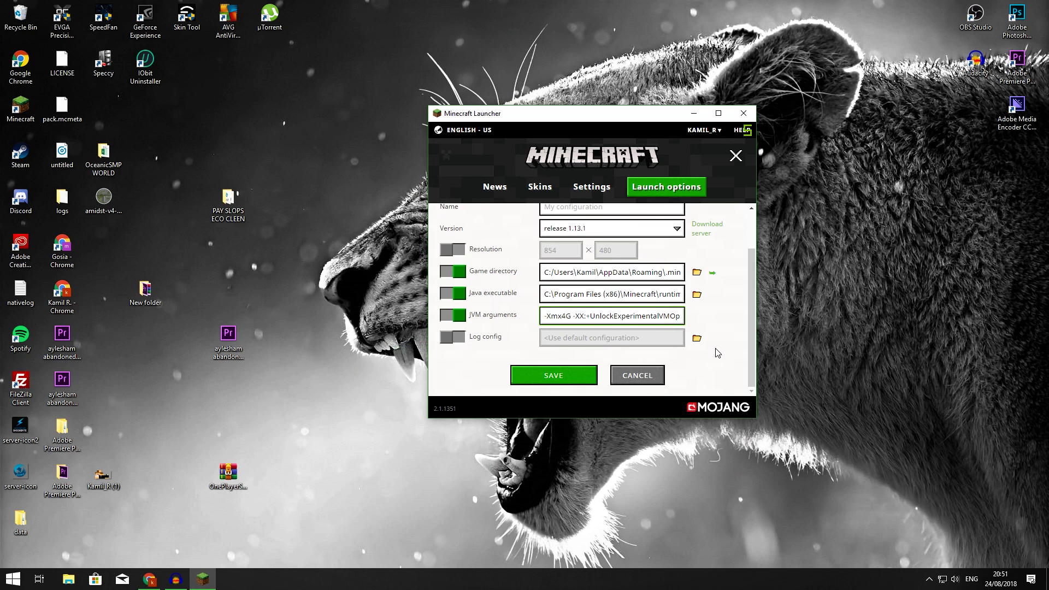
scroll(733, 349, "up", 1)
scroll(734, 349, "down", 1)
scroll(734, 350, "up", 2)
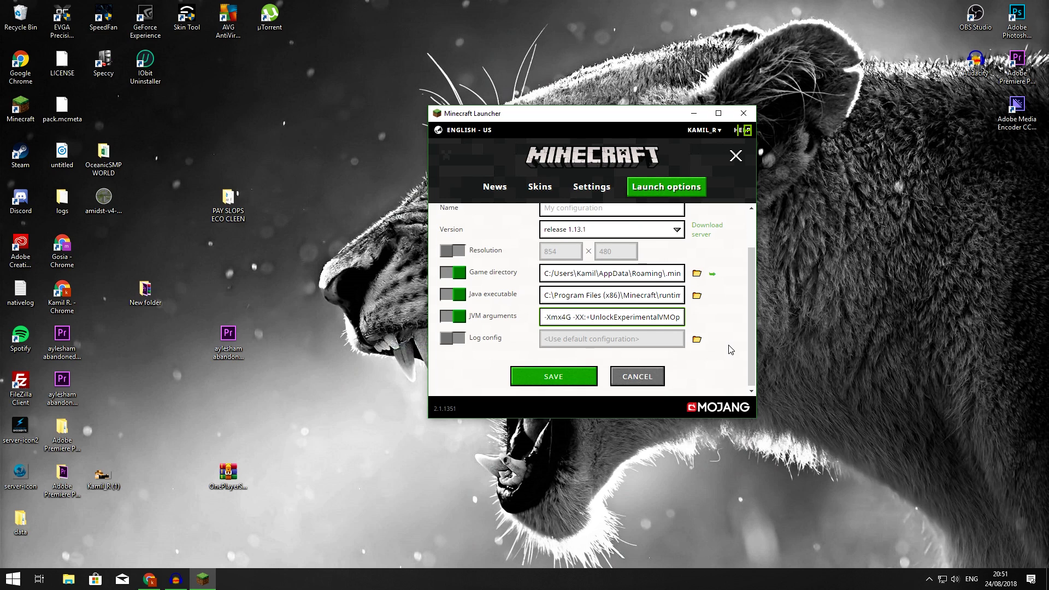
scroll(731, 350, "down", 1)
scroll(731, 350, "up", 1)
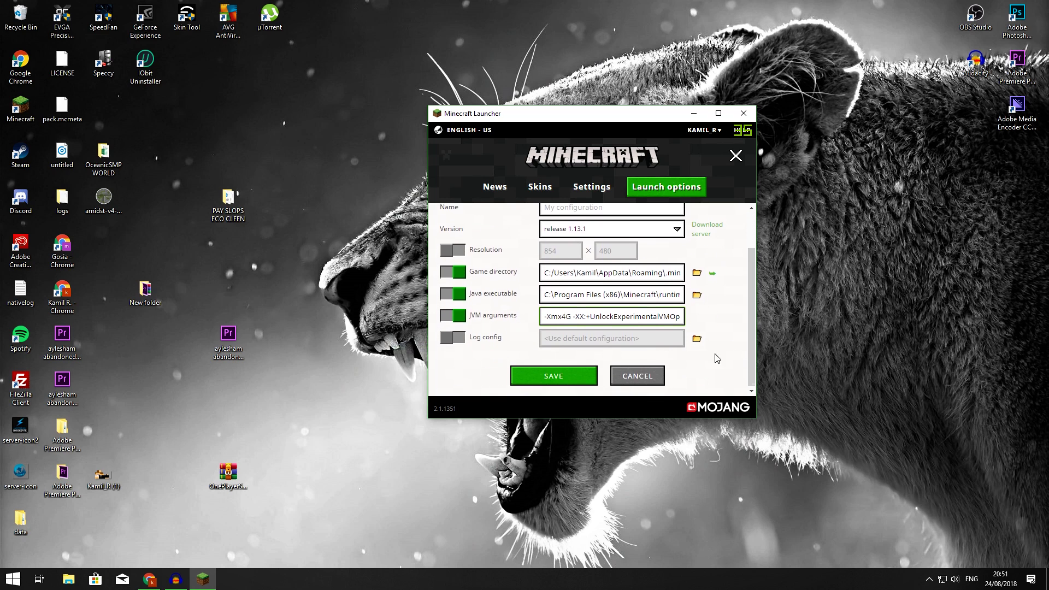
scroll(730, 350, "down", 1)
Step: Save the new release 1.13.1 launch configuration
left_click(573, 379)
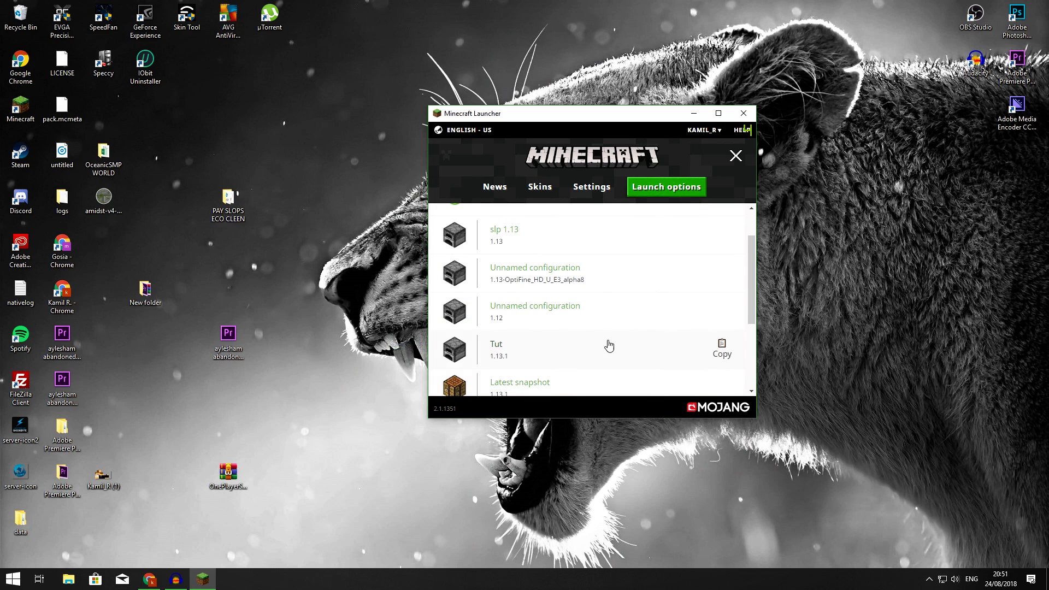
scroll(623, 350, "up", 1)
scroll(651, 279, "down", 2)
scroll(650, 279, "down", 2)
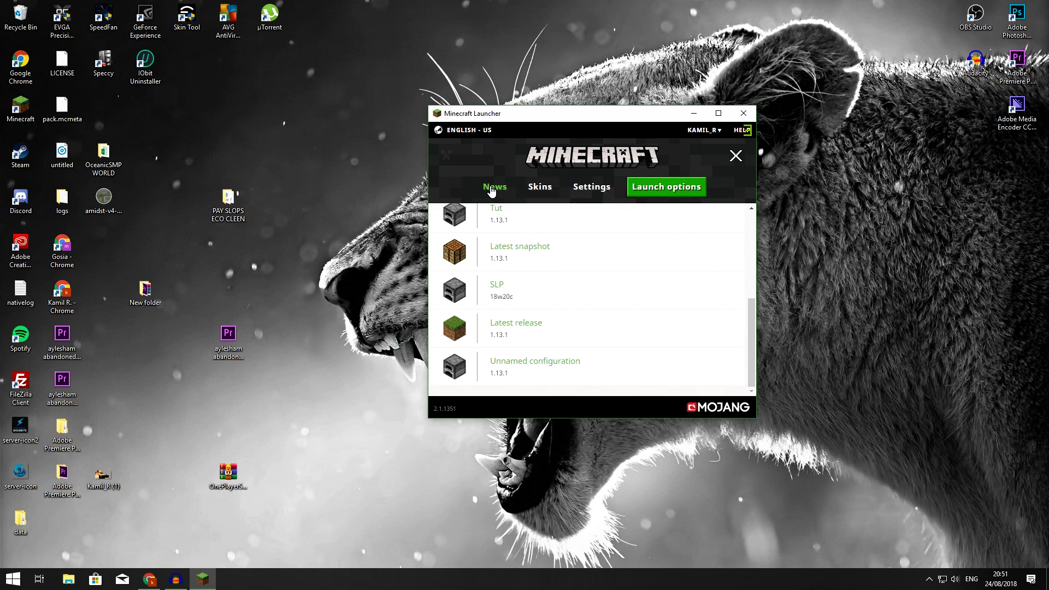
Step: From the News page, choose Unnamed configuration (1.13.1) as the one to play
left_click(491, 189)
left_click(671, 385)
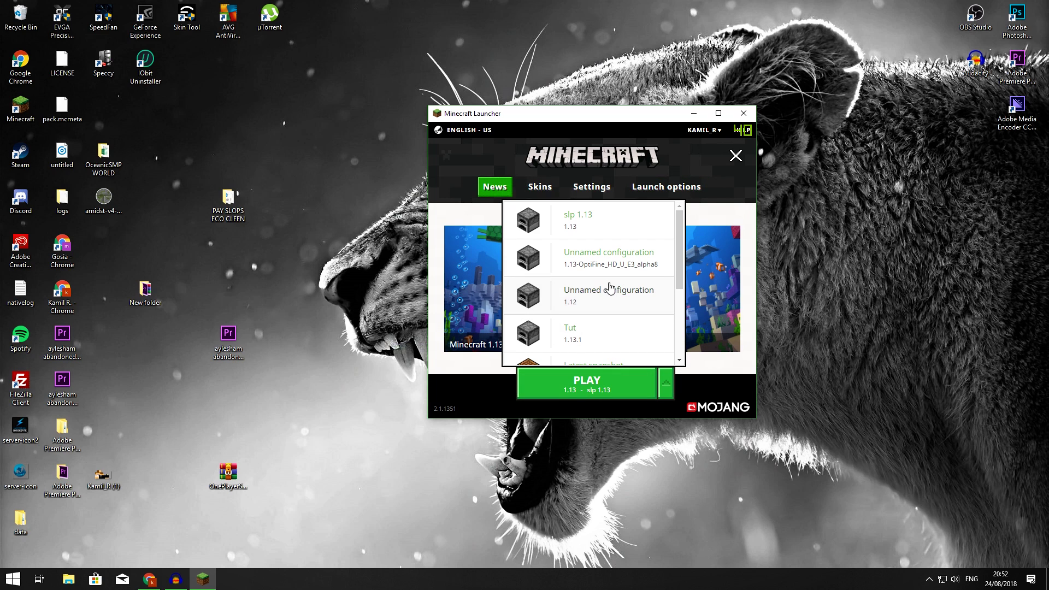
scroll(616, 326, "down", 5)
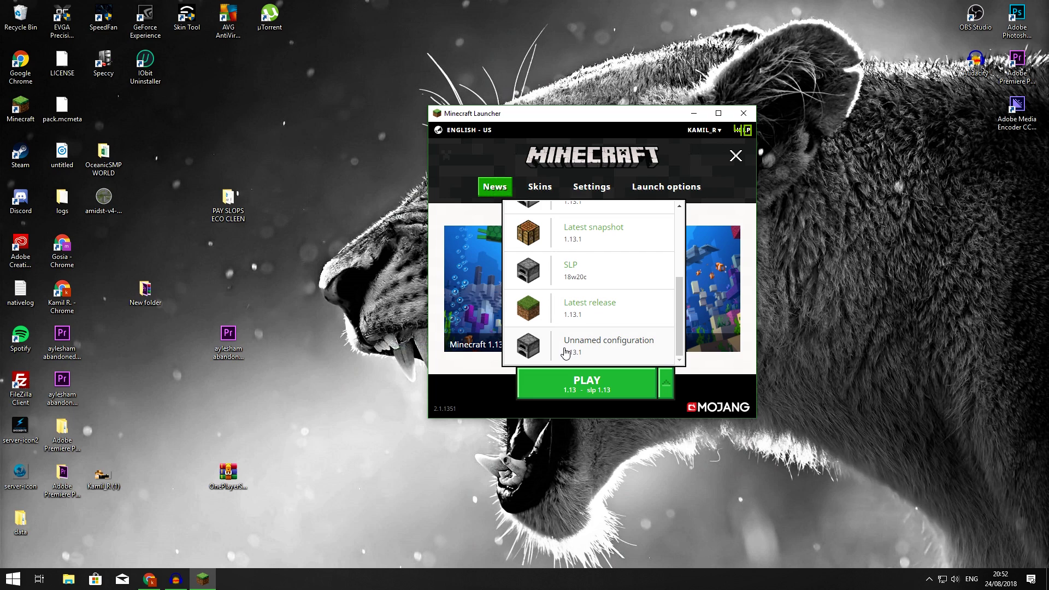
left_click(619, 354)
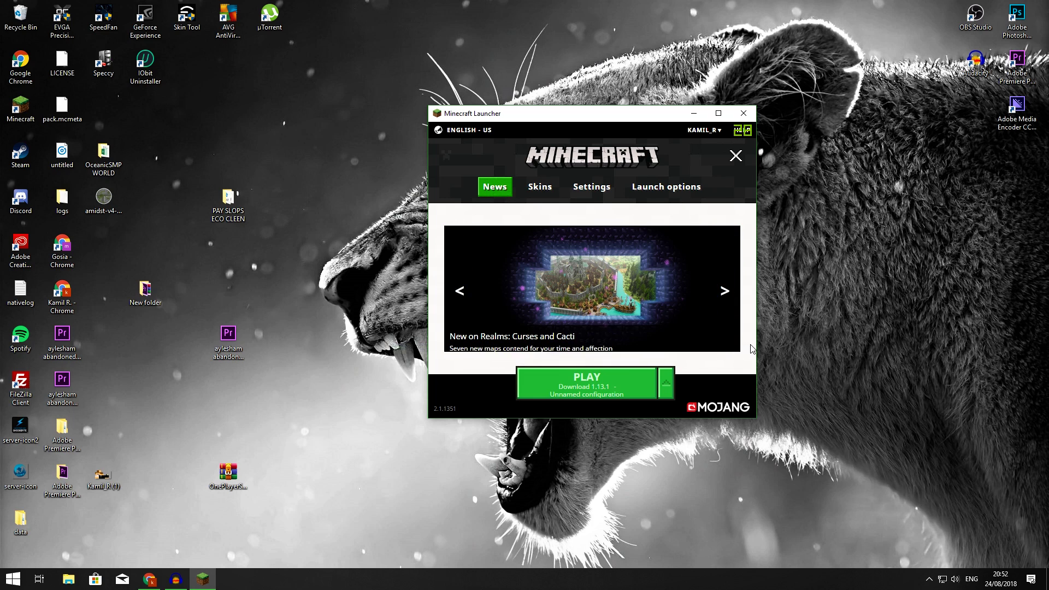
Step: Hit PLAY to download version 1.13.1 and launch the game to its title screen
left_click(592, 388)
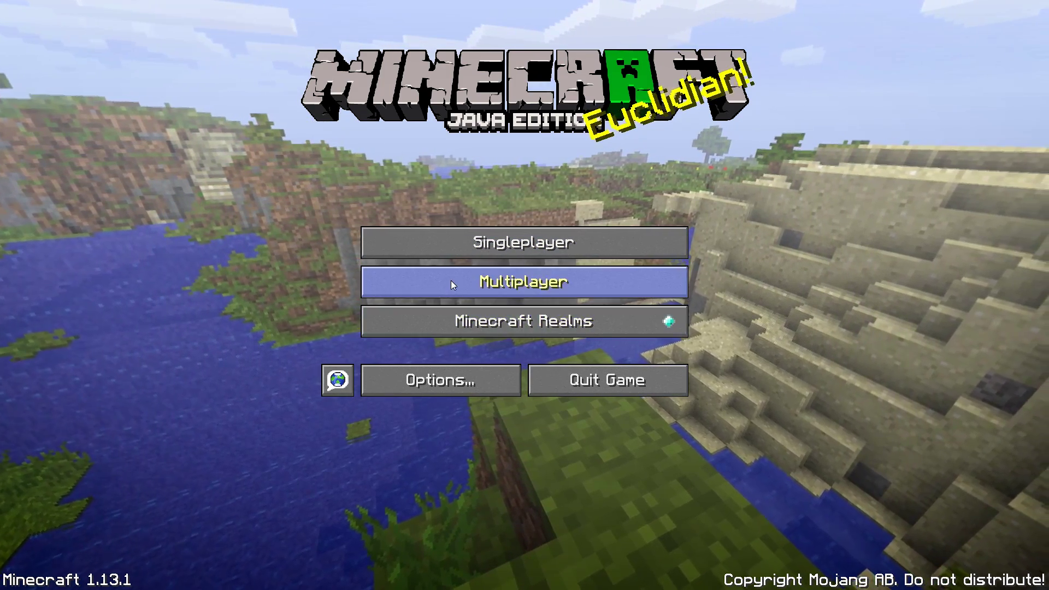
Step: Load a singleplayer world, then turn on the F3 debug overlay and F5 third-person view
left_click(451, 281)
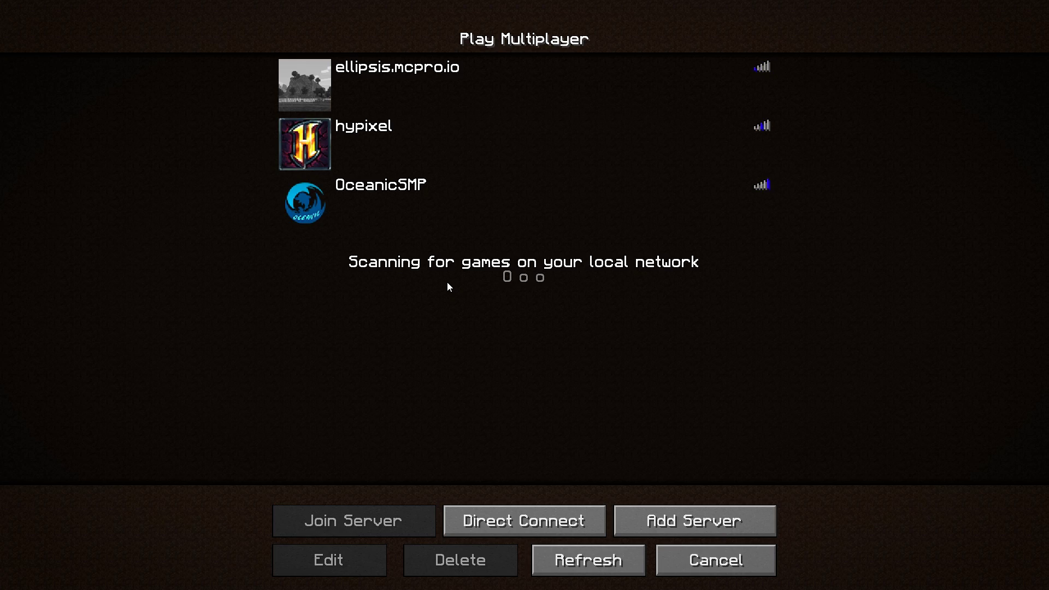
left_click(720, 552)
left_click(468, 239)
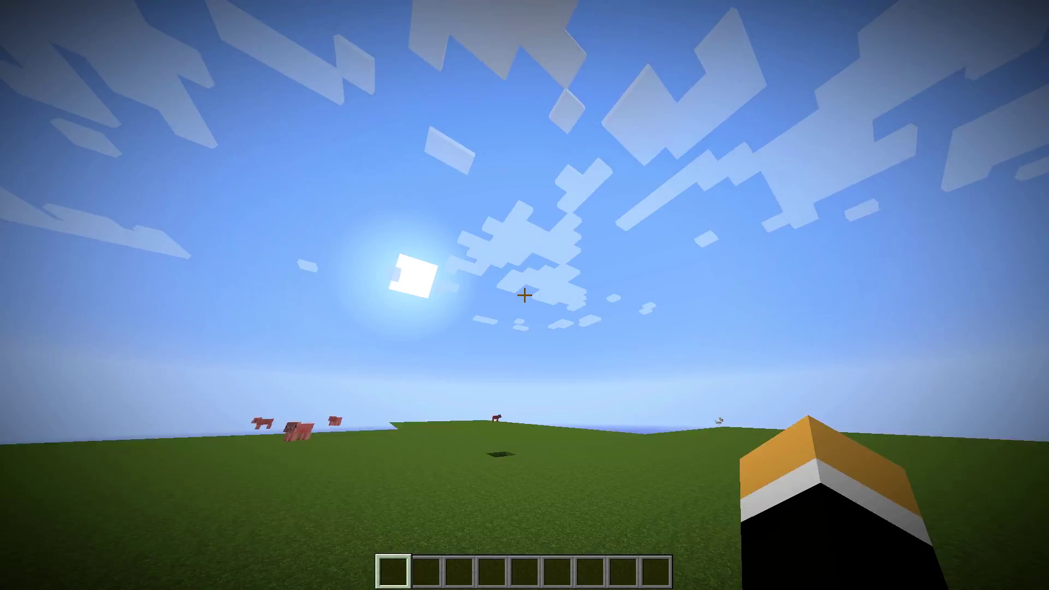
key("F3")
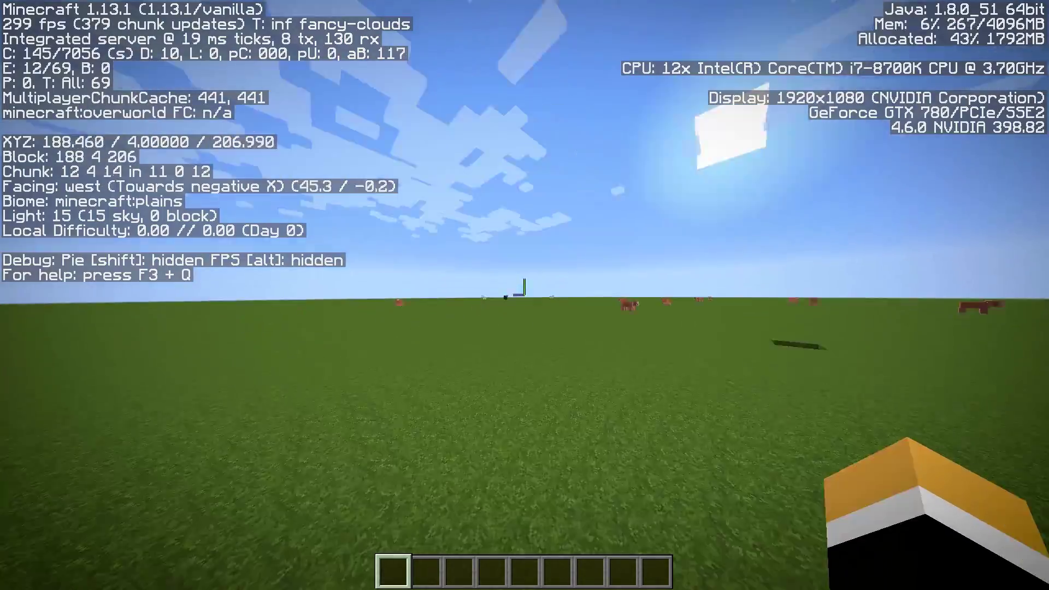
key("F5")
key("F5")
Step: Walk the player around the flat plains world, finishing with a jump
key("w")
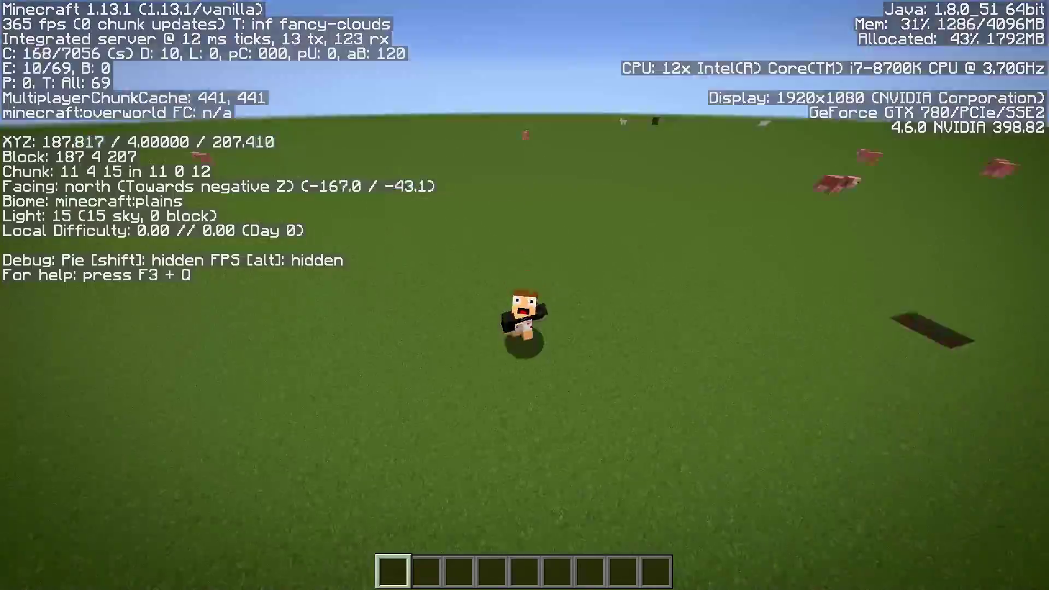
key("w")
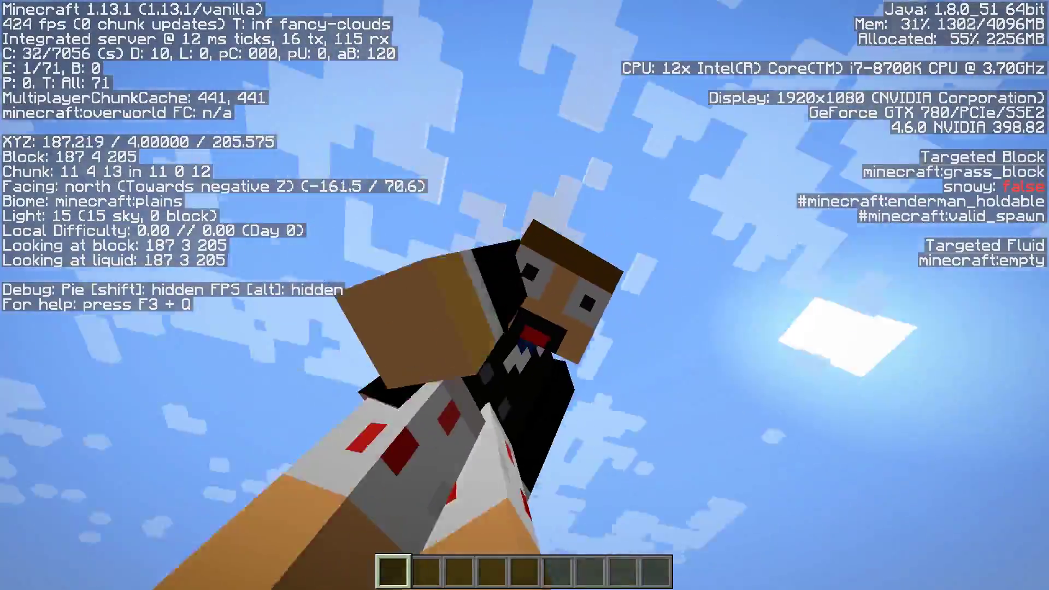
key("w")
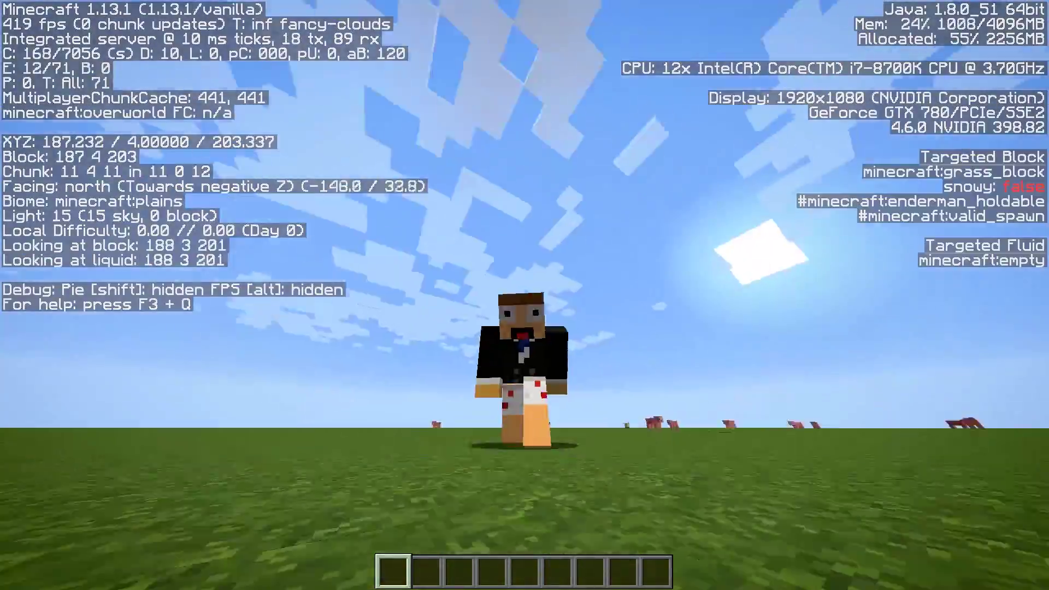
key("w")
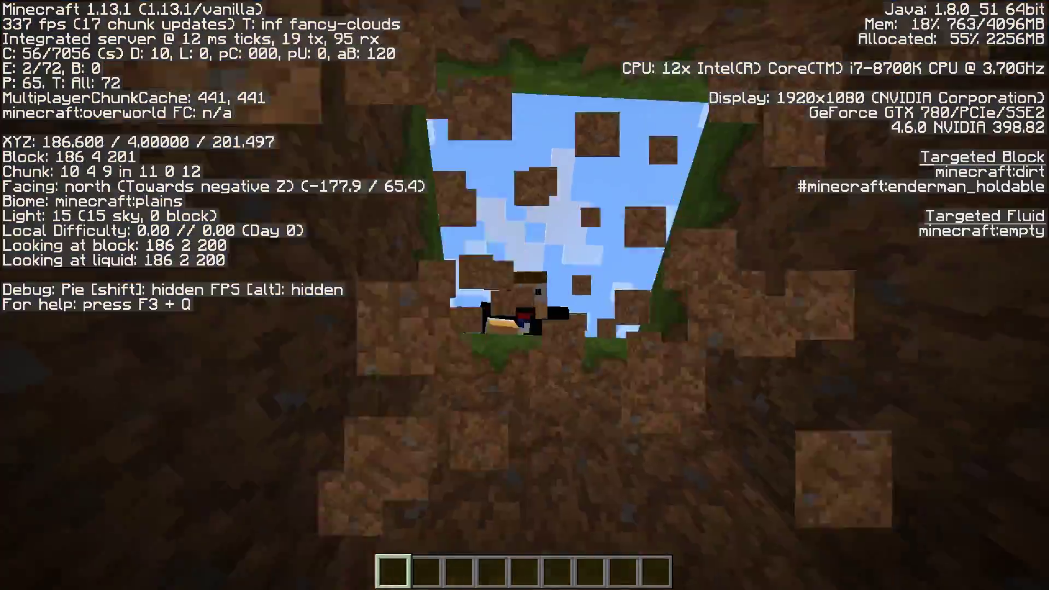
key("w")
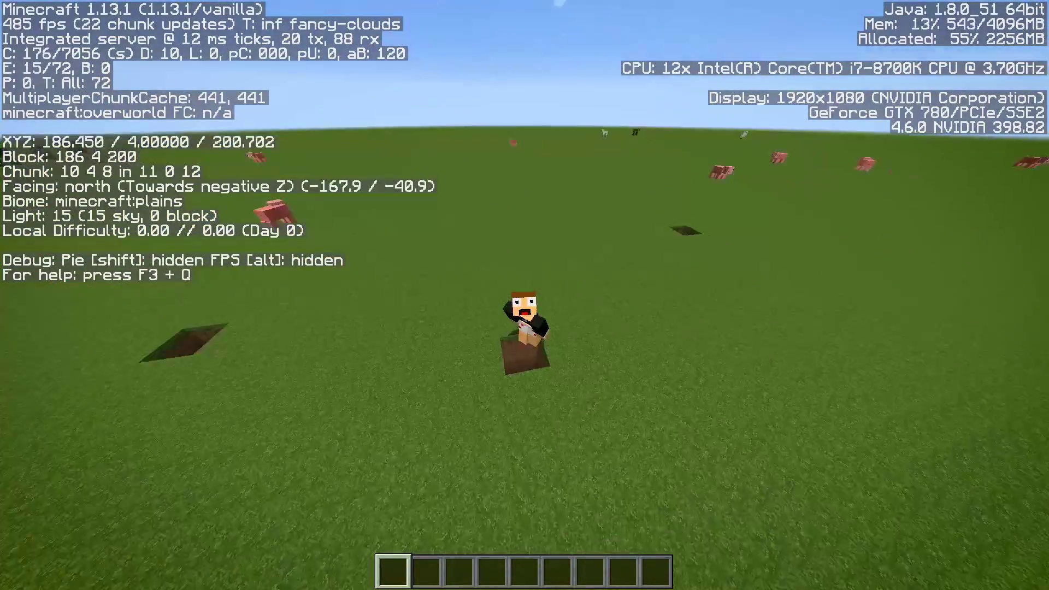
key("w")
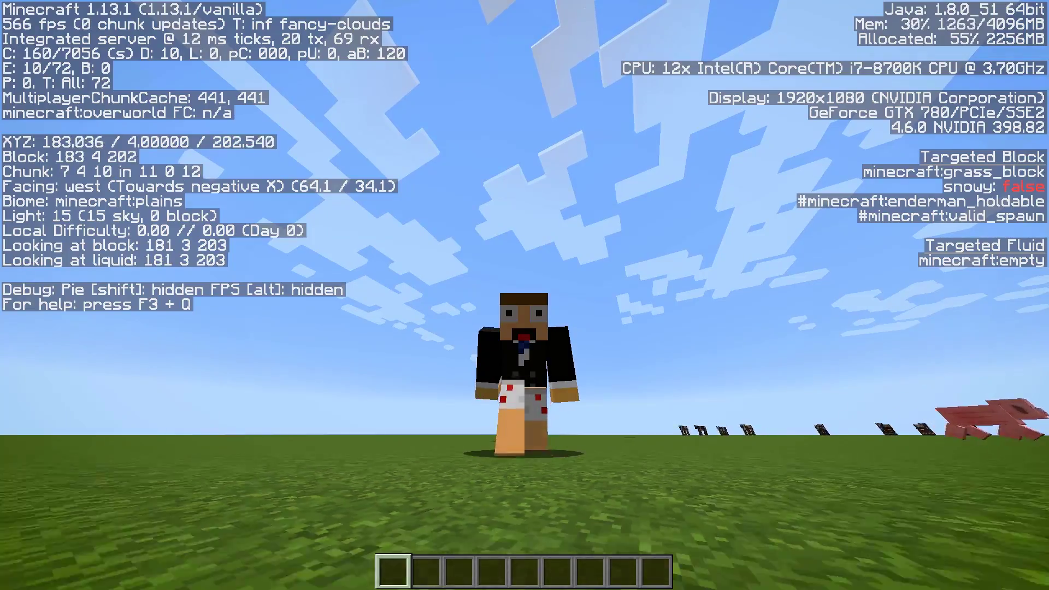
key("w")
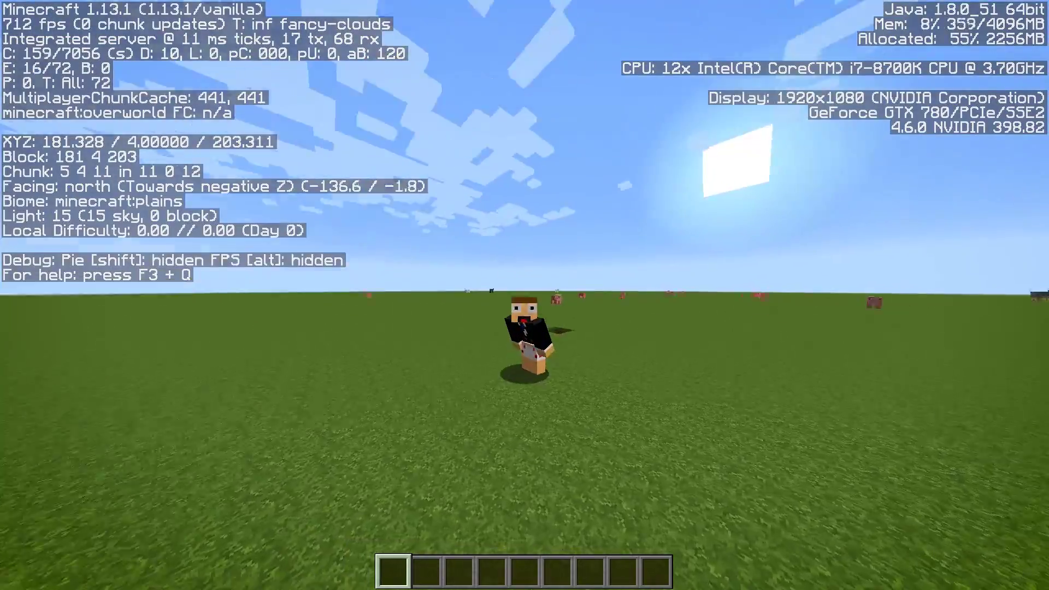
key("w")
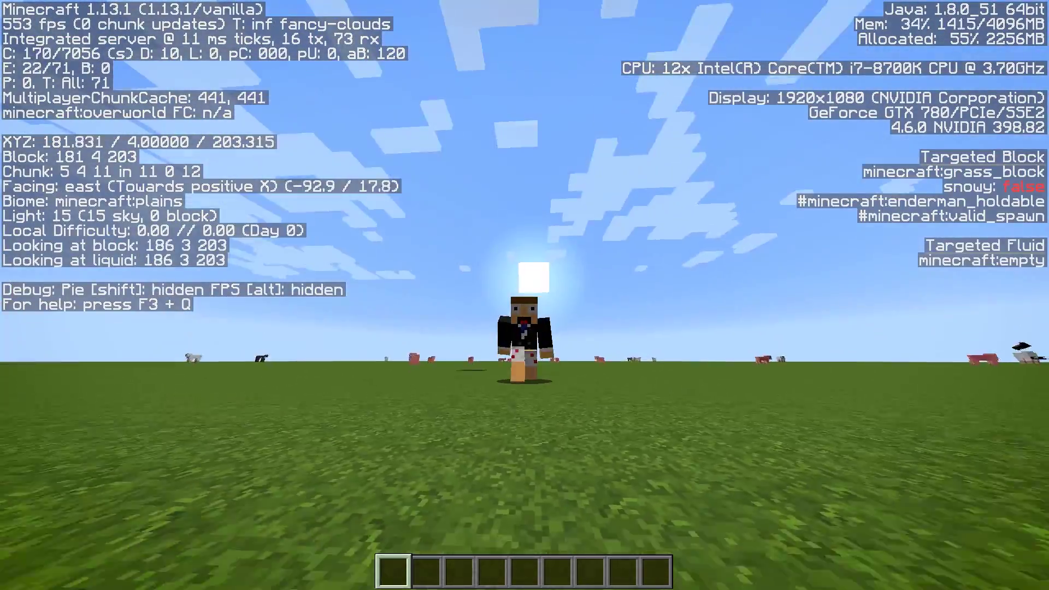
key("w")
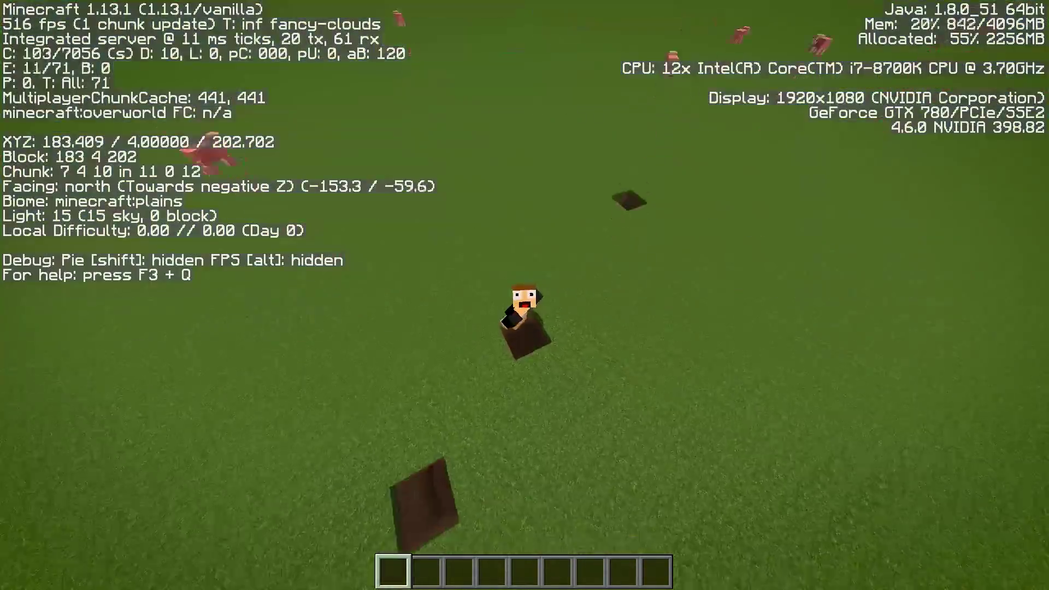
key("w")
key("w")
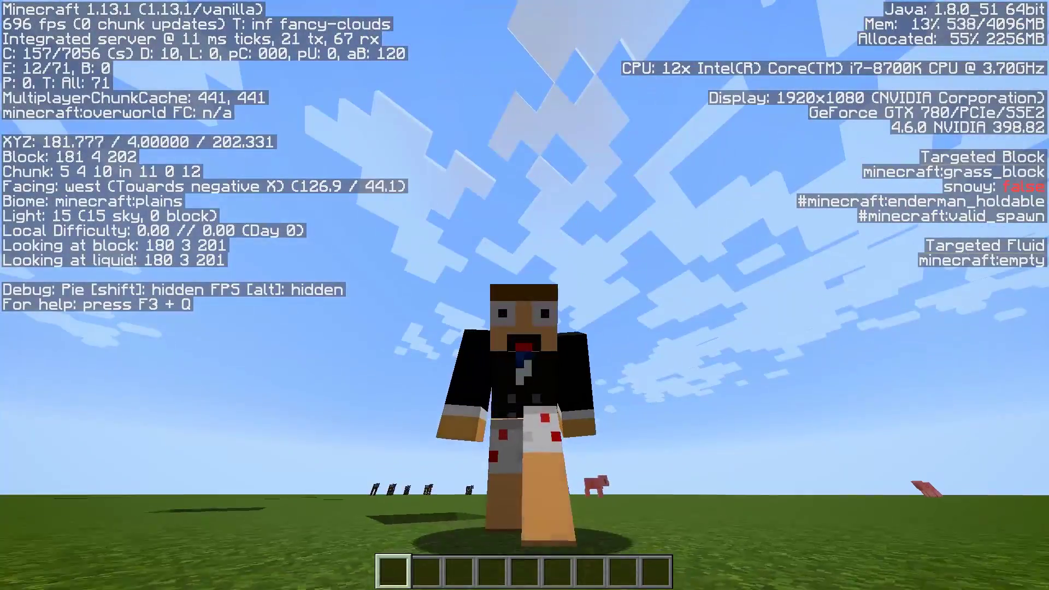
key("space")
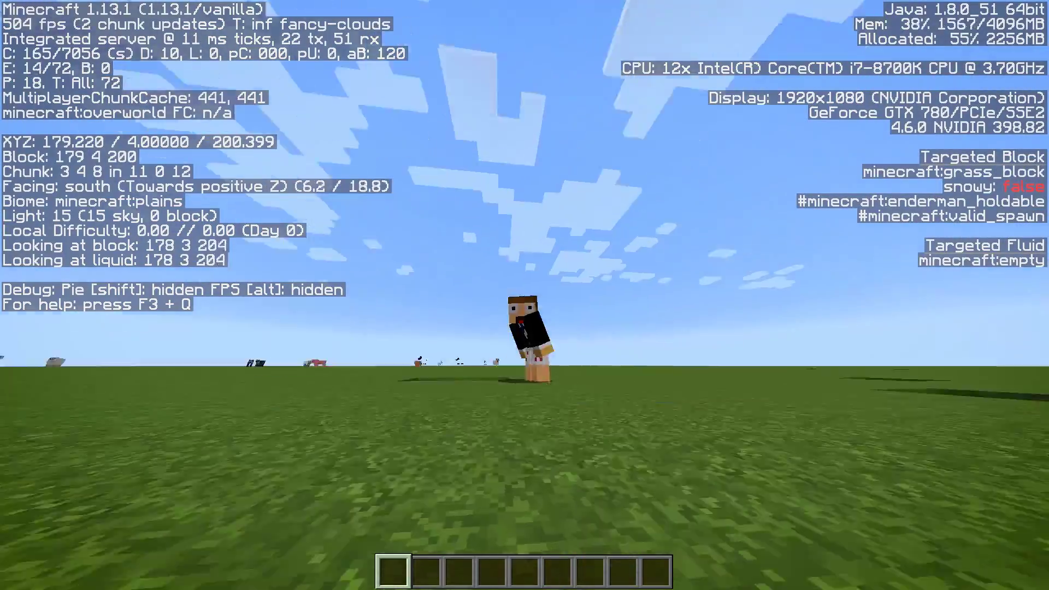